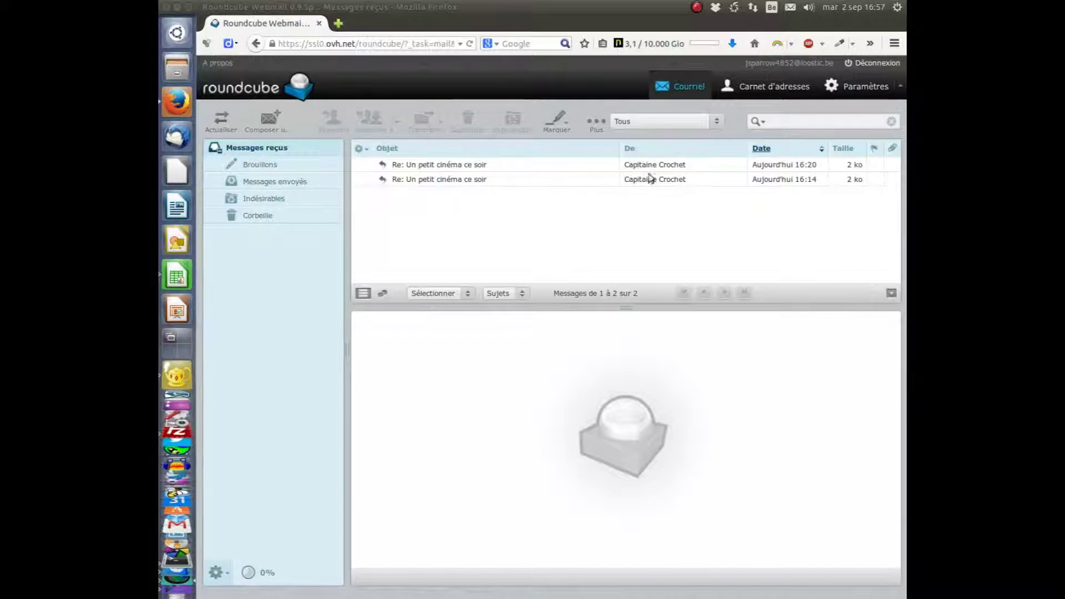
Check the sent messages, open the older received message "Re: Un petit cinéma ce soir" and add its sender to the address book.
{"action": "left_click", "coordinate": [272, 184]}
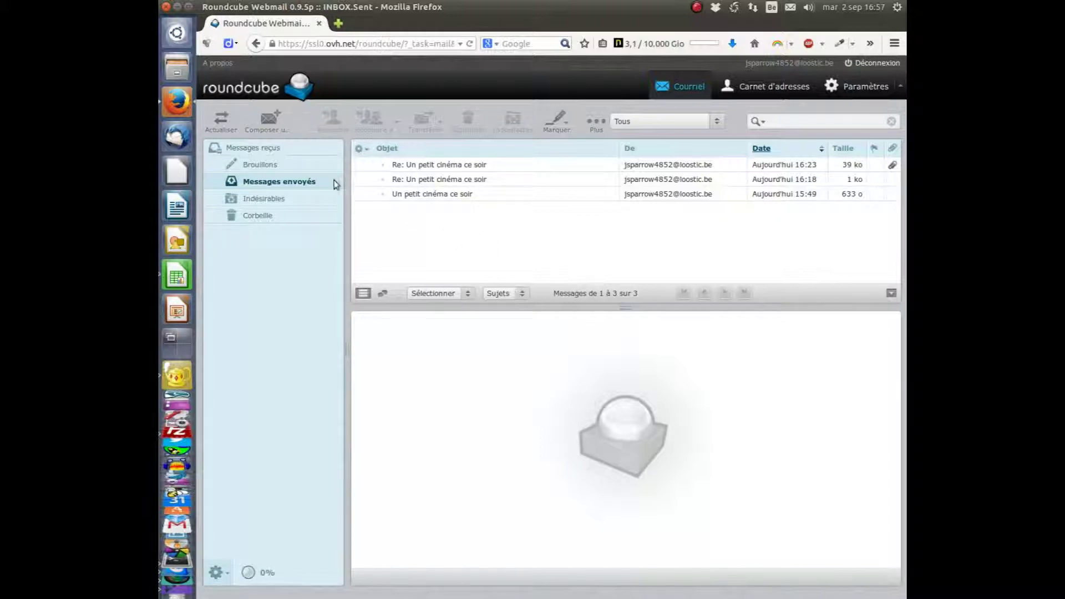
{"action": "left_click", "coordinate": [268, 149]}
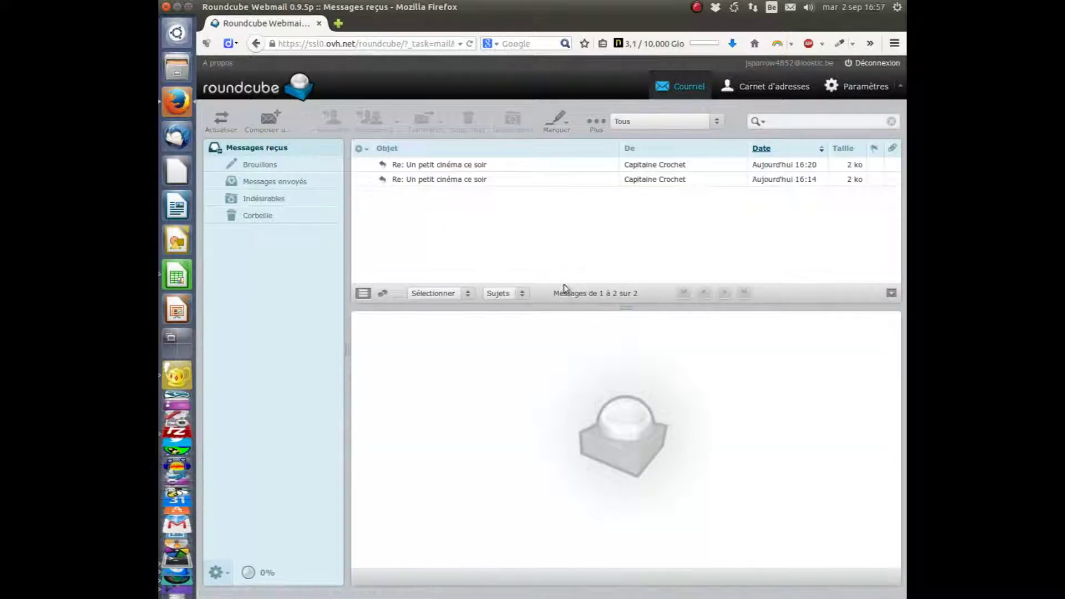
{"action": "left_click", "coordinate": [475, 179]}
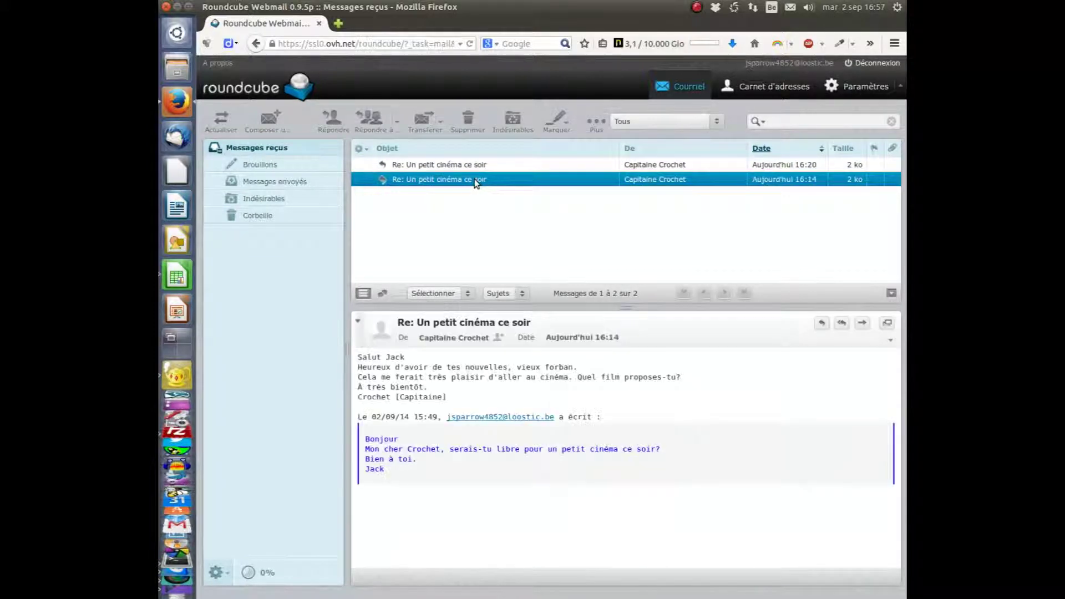
{"action": "left_click", "coordinate": [499, 338]}
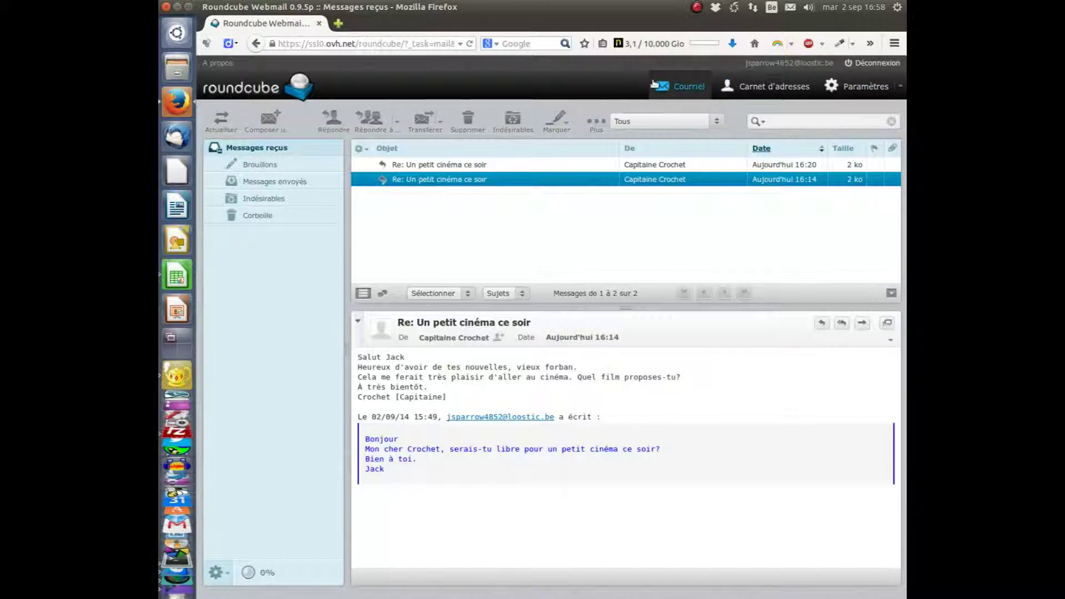
Edit the contact in the personal address book, fill in the first name and last name, and save the contact.
{"action": "left_click", "coordinate": [775, 89]}
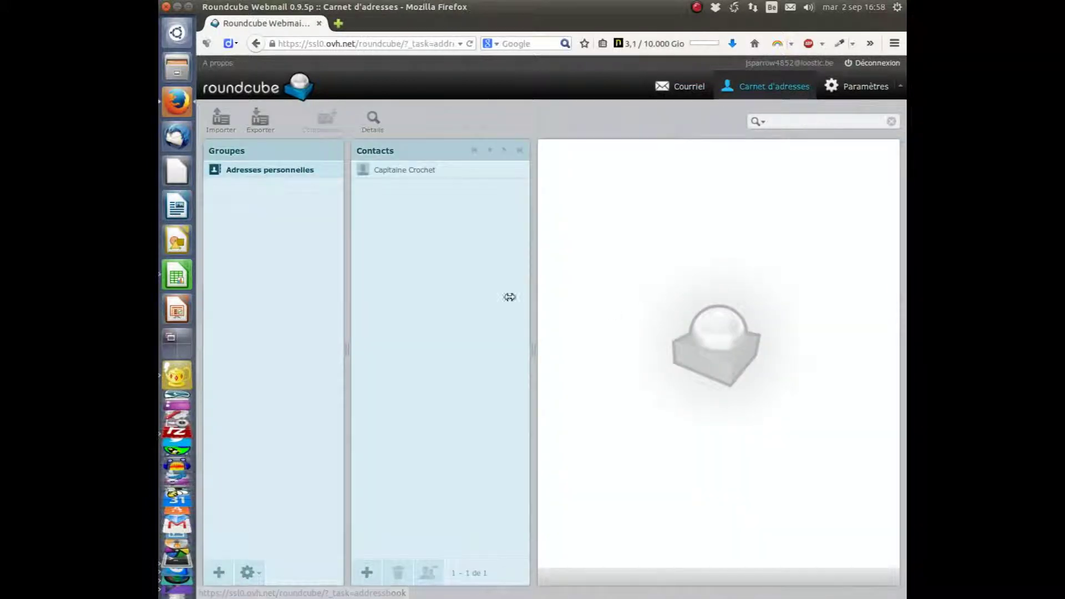
{"action": "left_click", "coordinate": [414, 173]}
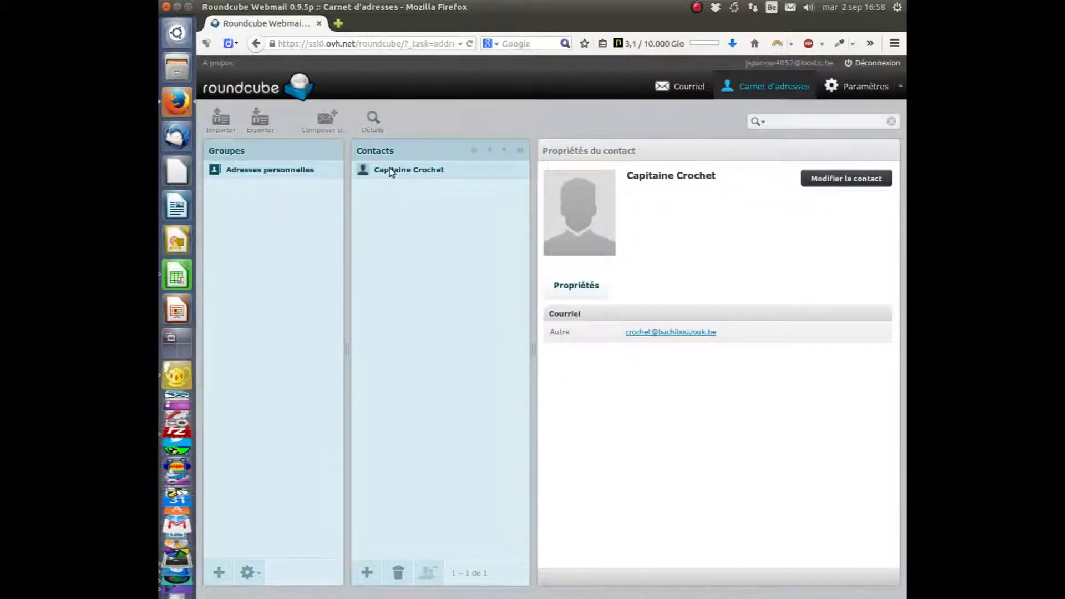
{"action": "left_click", "coordinate": [833, 188]}
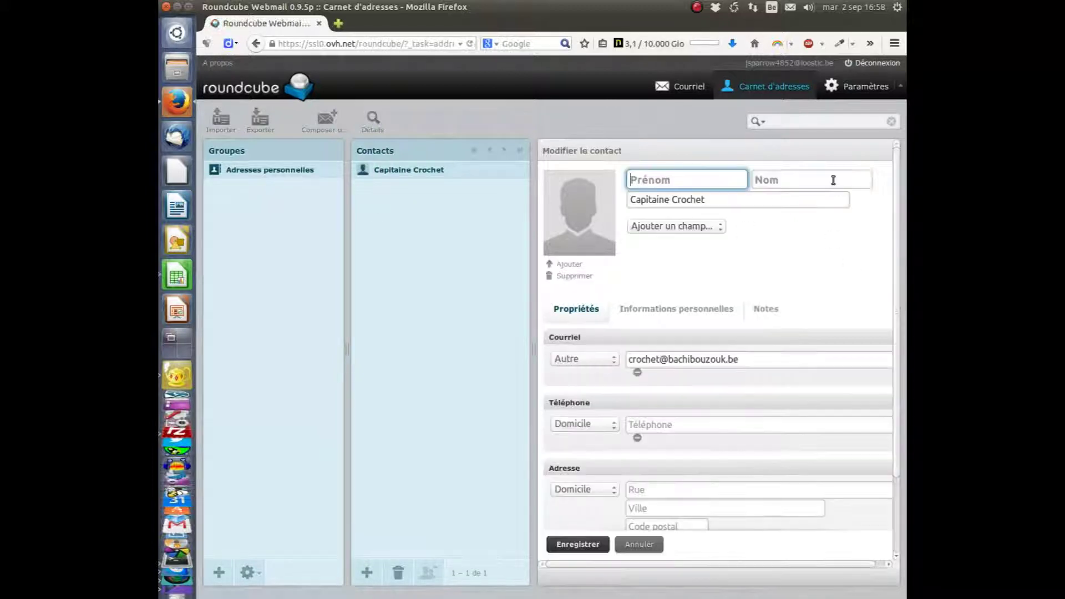
{"action": "left_click", "coordinate": [716, 178]}
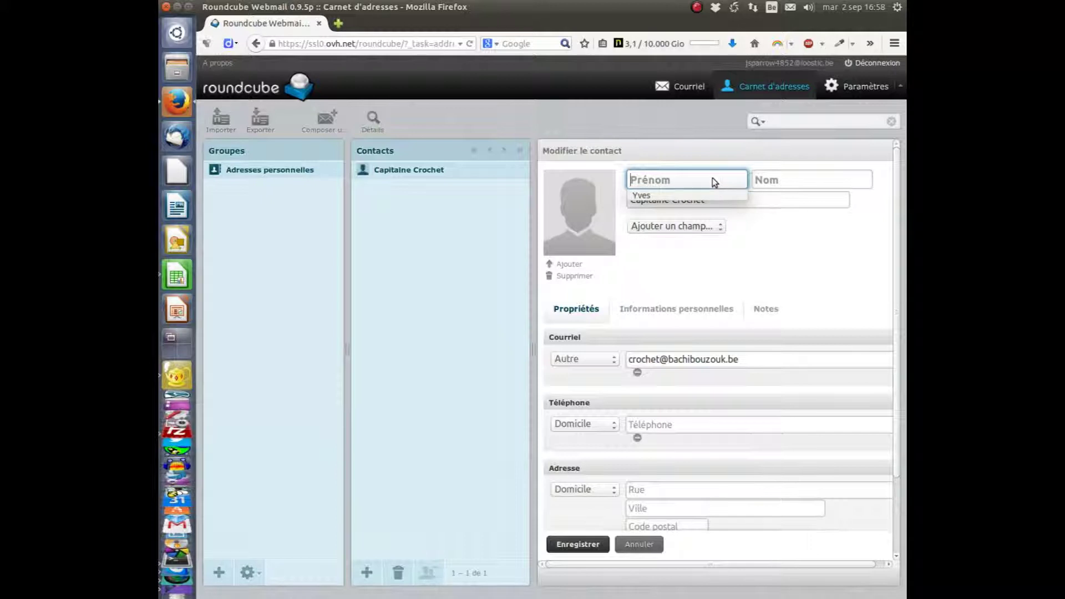
{"action": "left_click", "coordinate": [792, 178]}
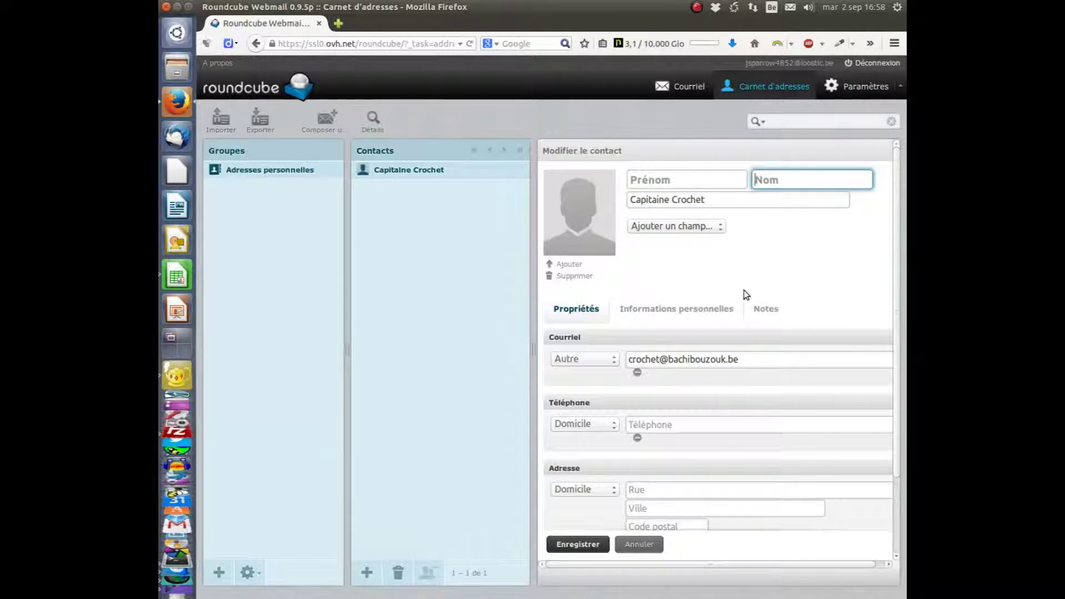
{"action": "left_click", "coordinate": [691, 181]}
{"action": "type", "text": "Capitaine"}
{"action": "key", "text": "Tab"}
{"action": "type", "text": "Crochet"}
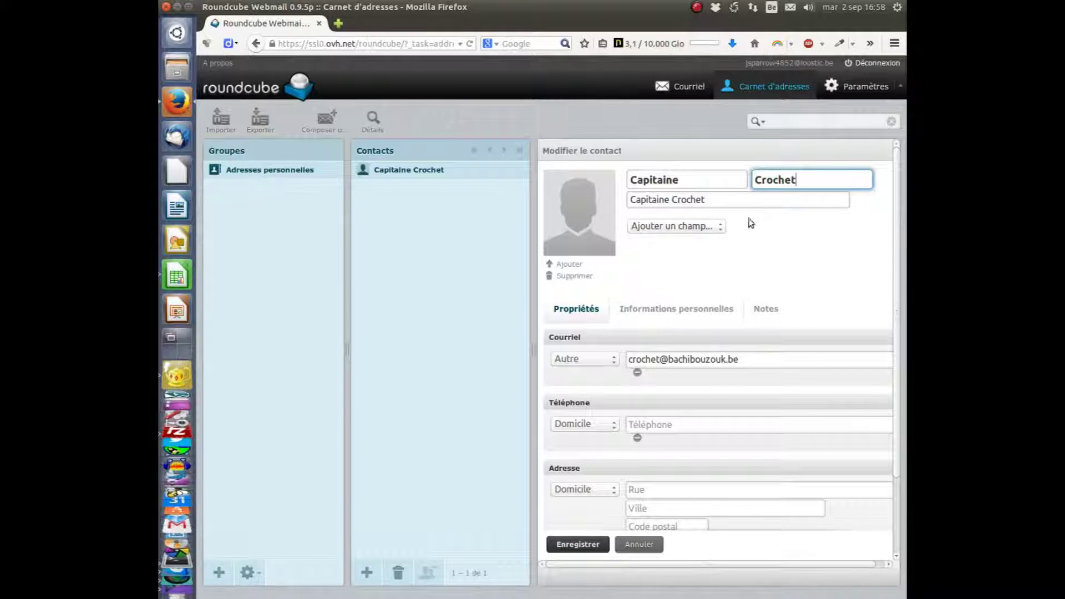
{"action": "left_click", "coordinate": [702, 266]}
{"action": "left_click", "coordinate": [564, 545]}
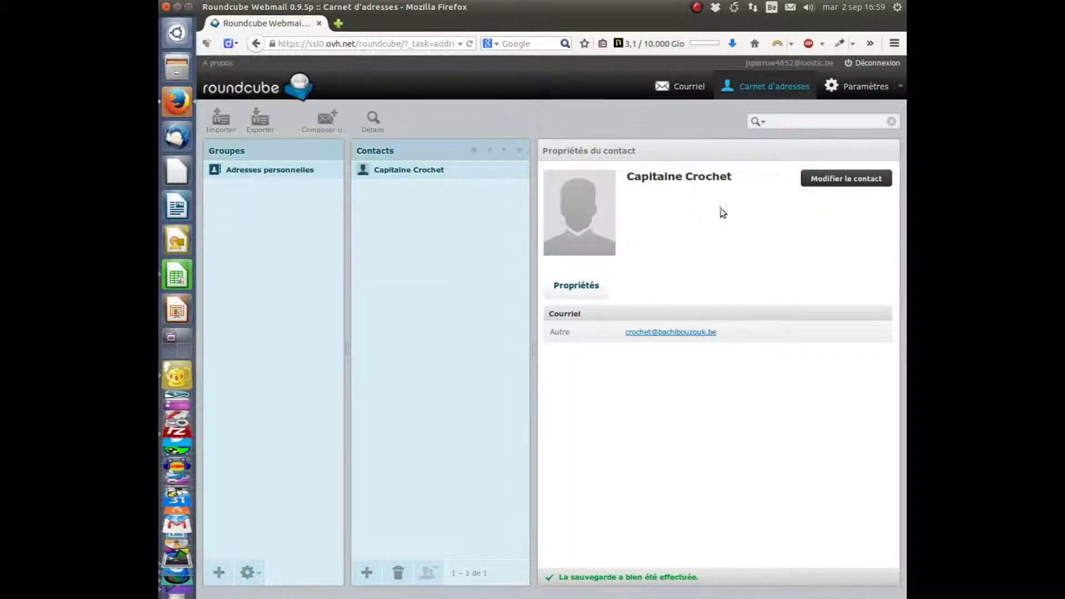
Start a new message addressed to the saved contact from the recipient suggestions, and abandon it unsent for the settings.
{"action": "left_click", "coordinate": [680, 88]}
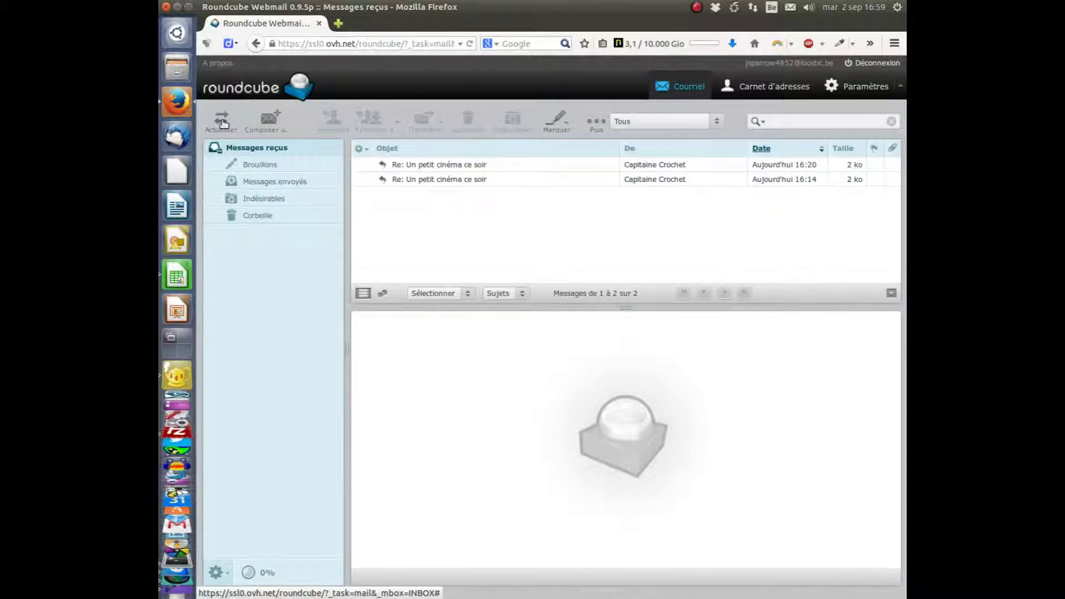
{"action": "left_click", "coordinate": [280, 121]}
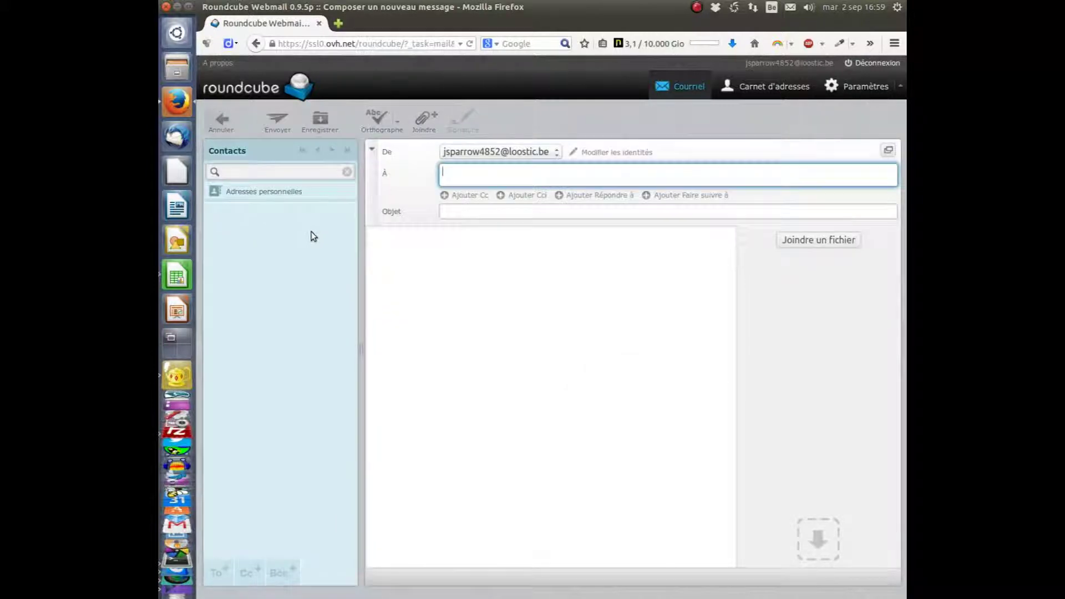
{"action": "type", "text": "cro"}
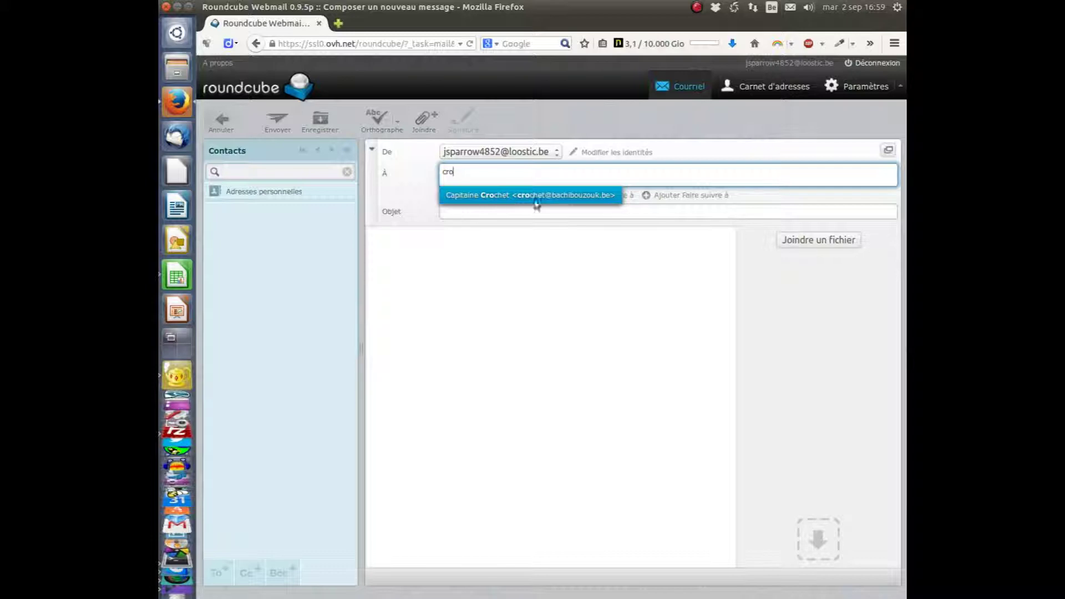
{"action": "left_click", "coordinate": [592, 196]}
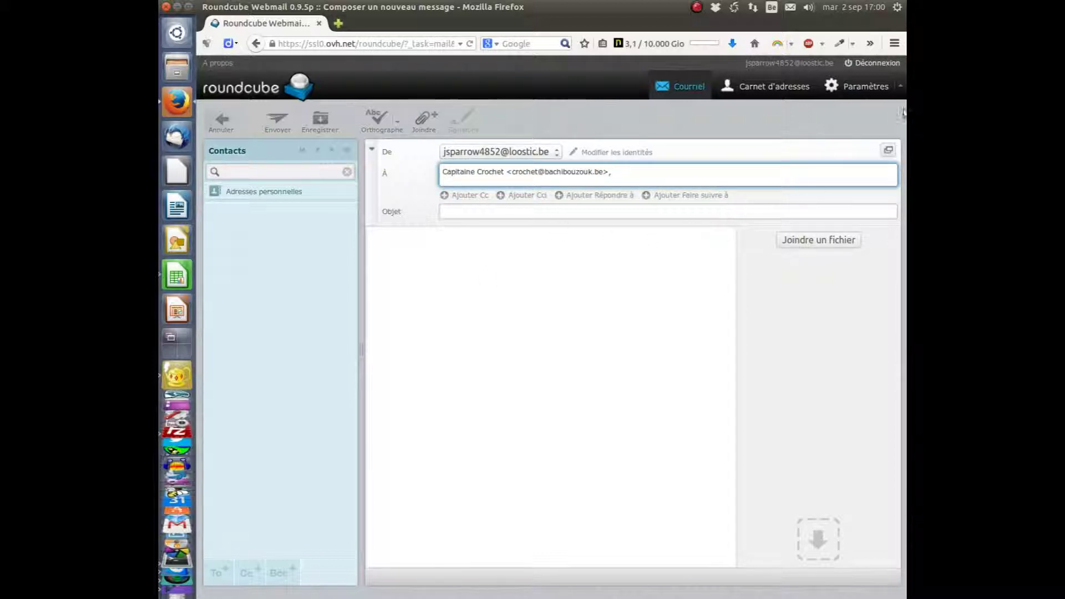
{"action": "left_click", "coordinate": [857, 89]}
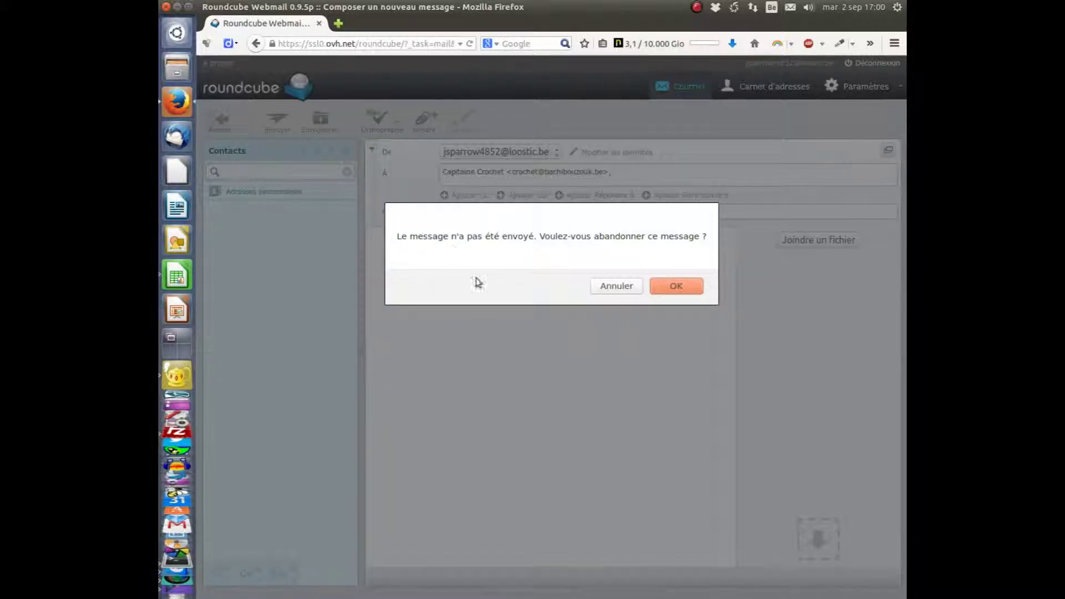
{"action": "left_click", "coordinate": [678, 286]}
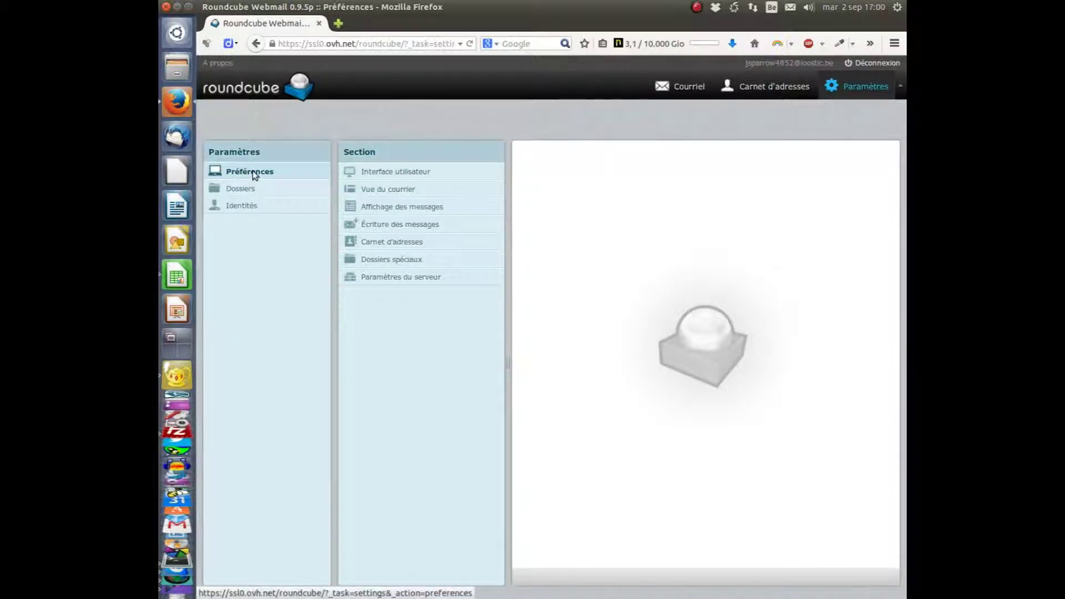
Open the account's identity for editing, enter the owner's full name as display name and set the organisation to "Piraterie".
{"action": "left_click", "coordinate": [242, 207]}
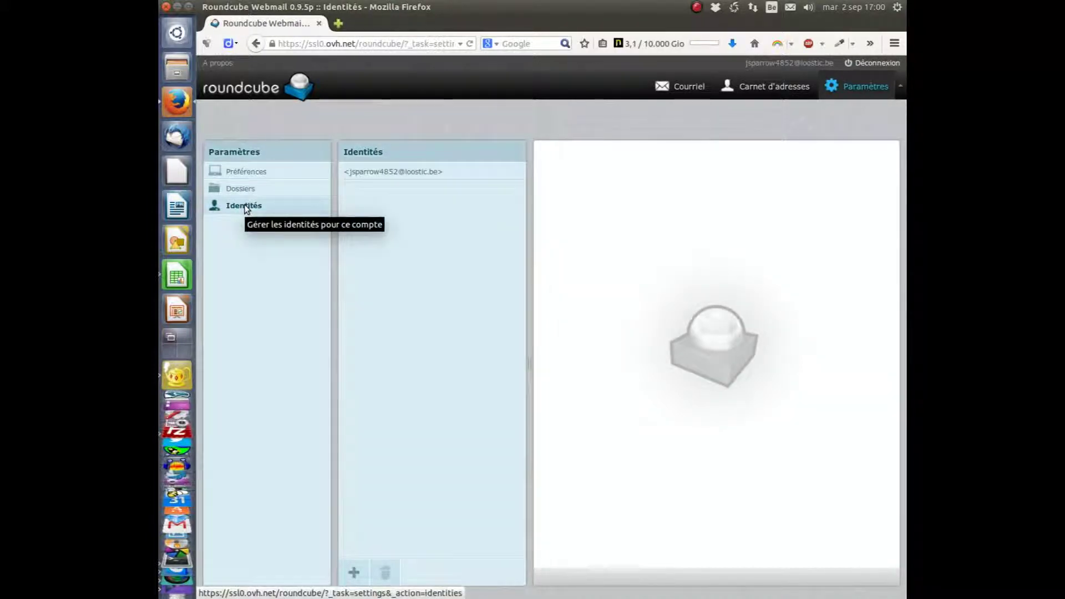
{"action": "left_click", "coordinate": [404, 172]}
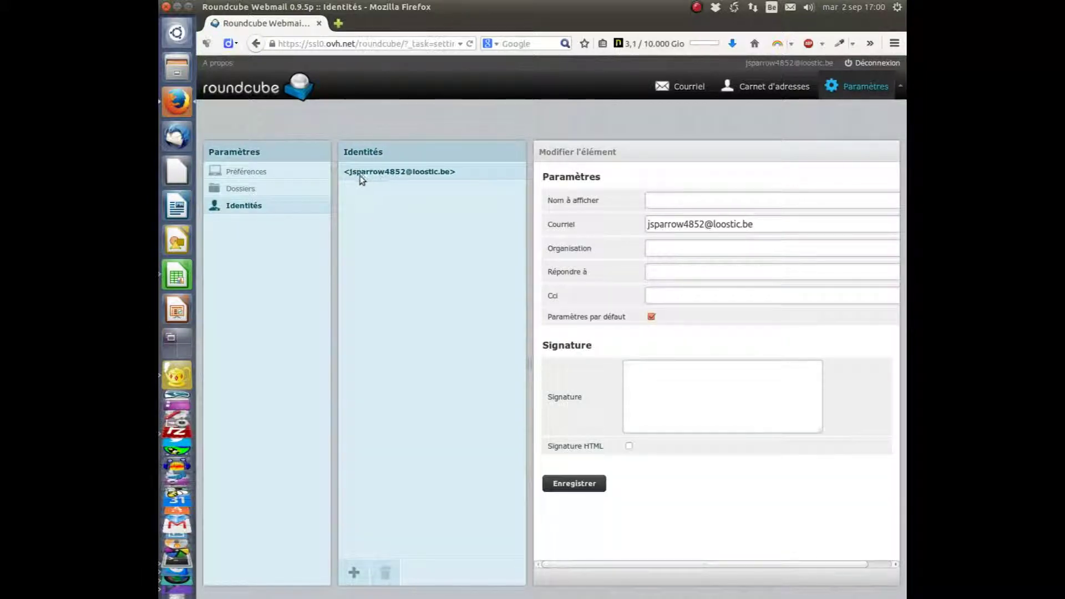
{"action": "left_click", "coordinate": [678, 198]}
{"action": "type", "text": "Ja"}
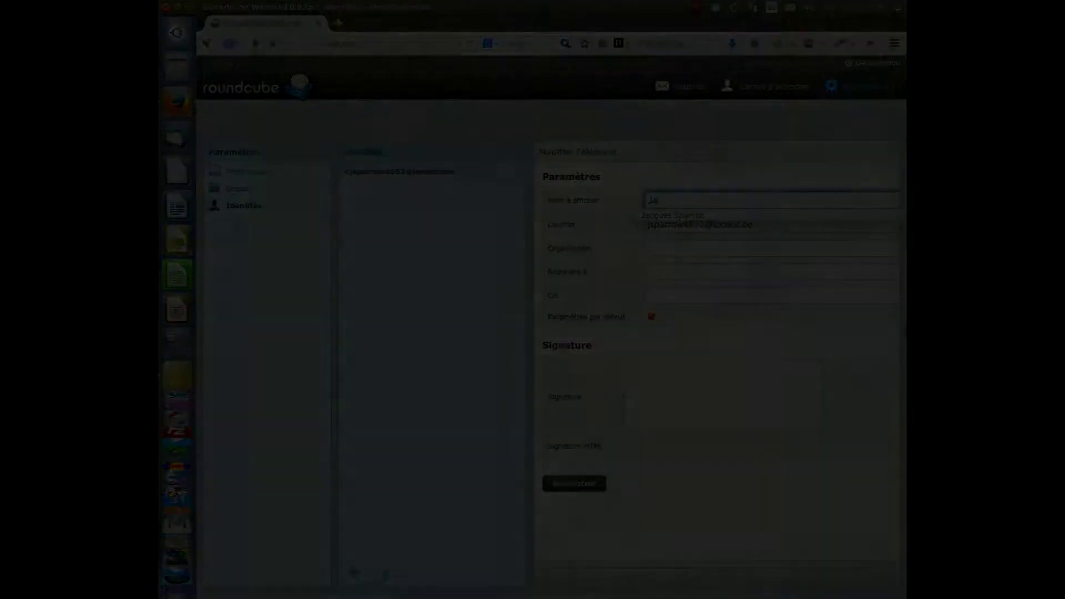
{"action": "type", "text": "ck "}
{"action": "type", "text": "Sparrow"}
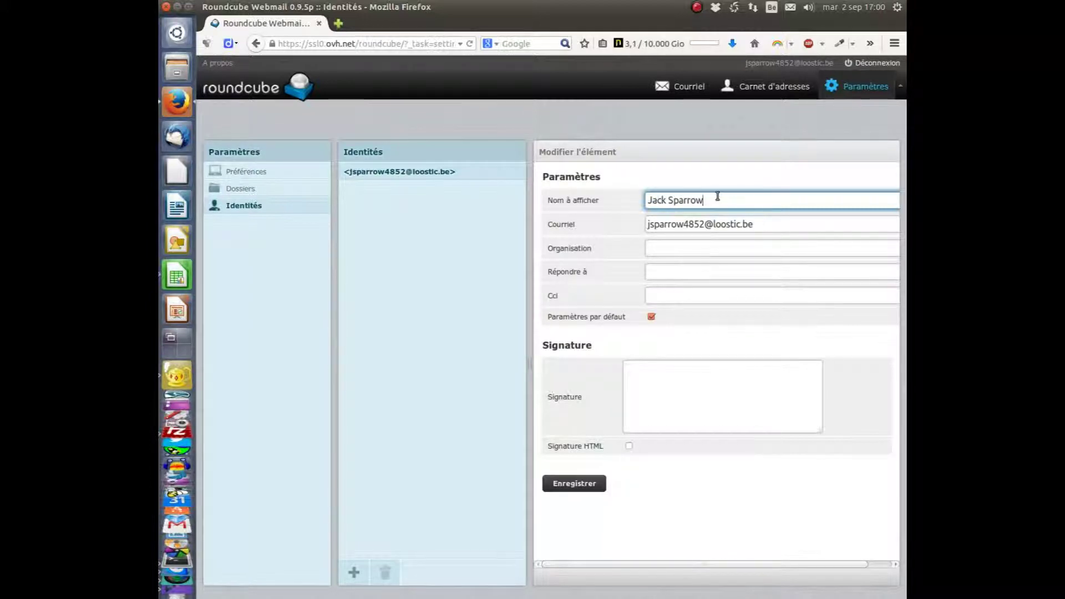
{"action": "left_click", "coordinate": [688, 247]}
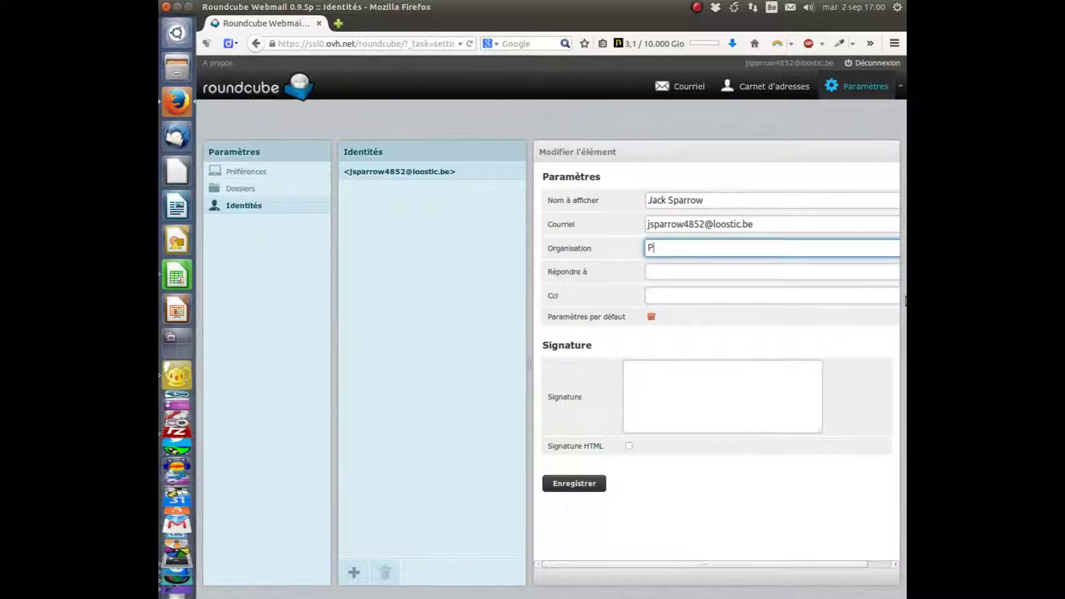
{"action": "type", "text": "Piraterie"}
{"action": "key", "text": "Tab"}
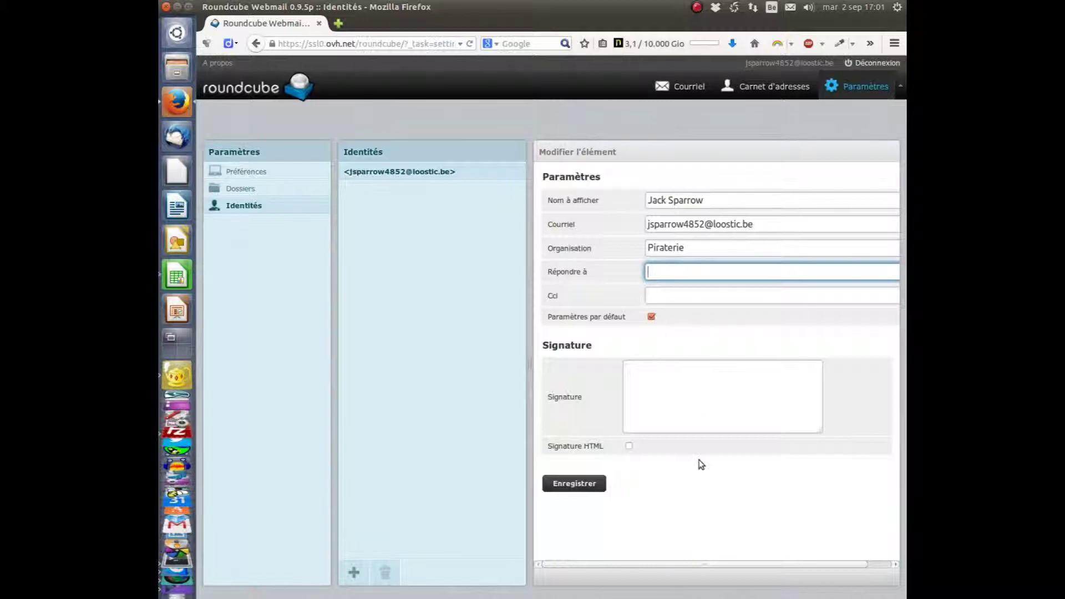
Write a two-line identity signature with the owner's full name and "Pirate professionnel", and save the identity.
{"action": "left_click", "coordinate": [653, 372]}
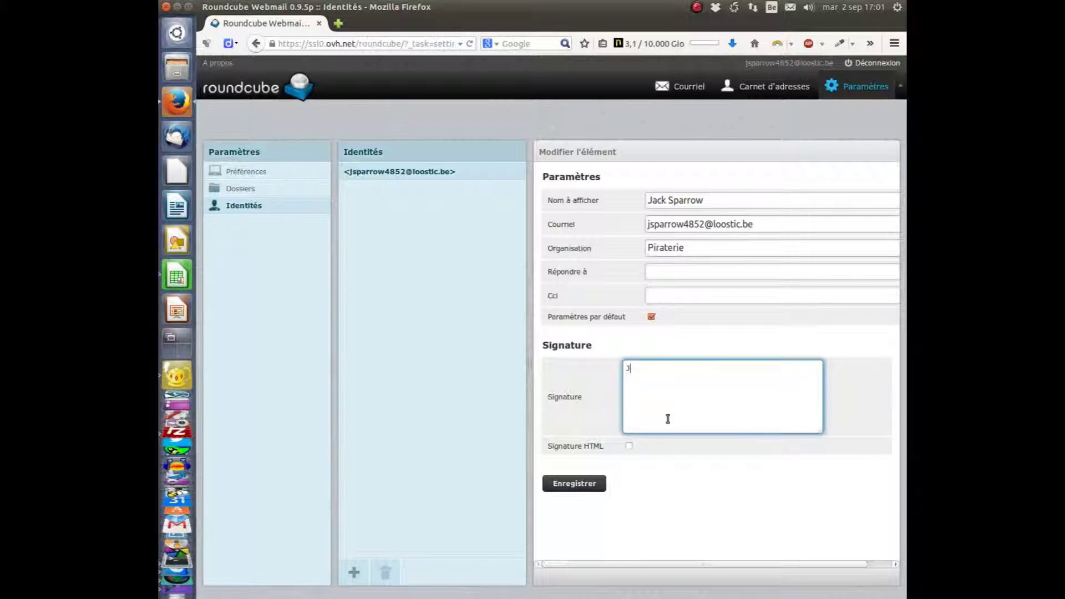
{"action": "type", "text": "rrow"}
{"action": "key", "text": "Return"}
{"action": "type", "text": "Pirate profes"}
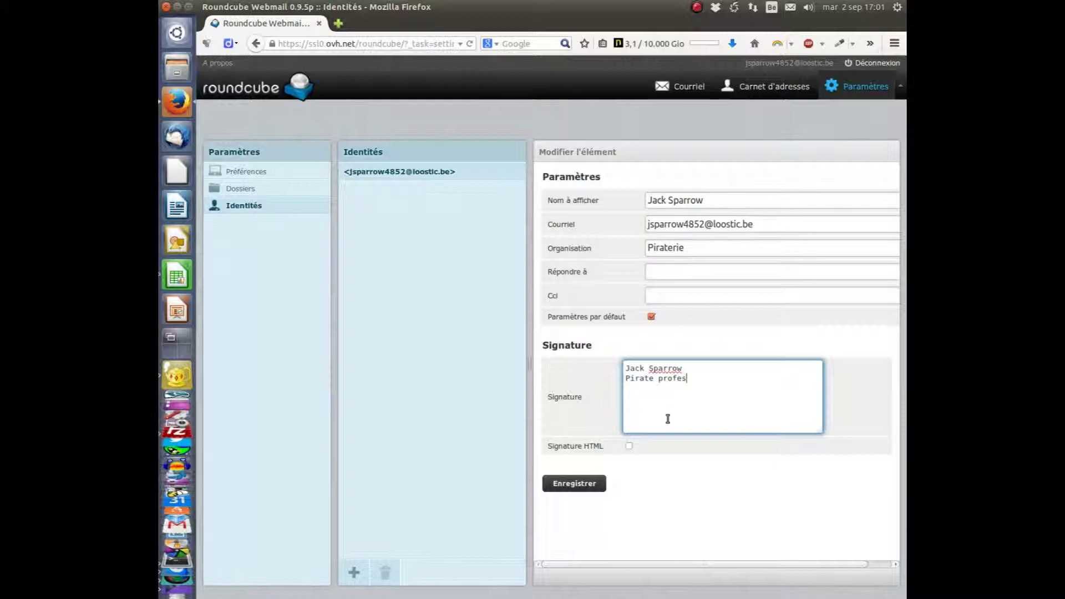
{"action": "type", "text": "sionnel"}
{"action": "left_click", "coordinate": [558, 488]}
{"action": "left_click", "coordinate": [574, 484]}
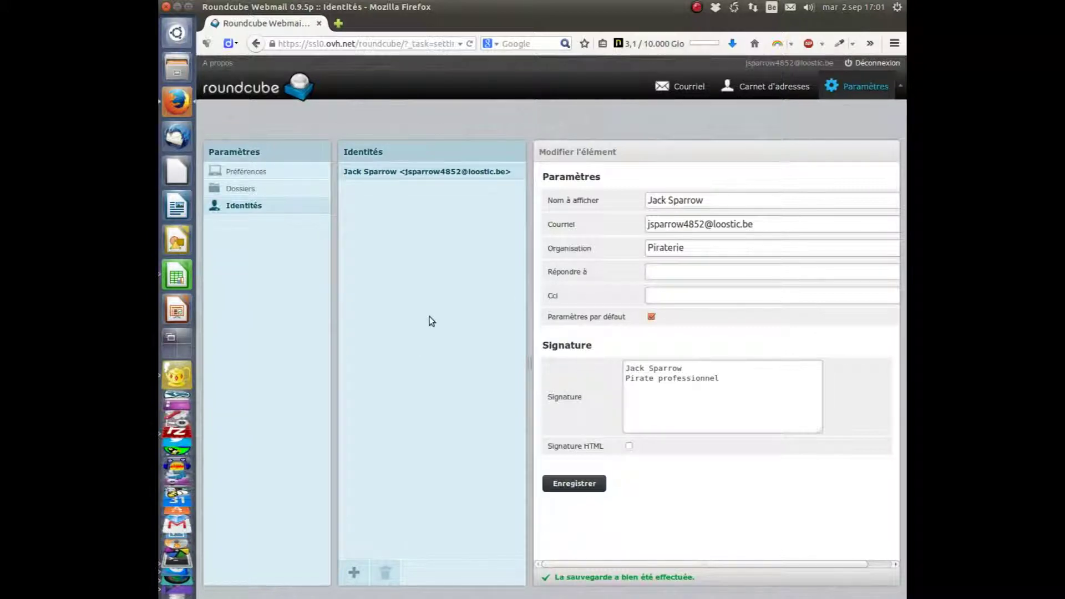
Start a new message from the mailbox to check the sender name and the signature.
{"action": "left_click", "coordinate": [692, 87]}
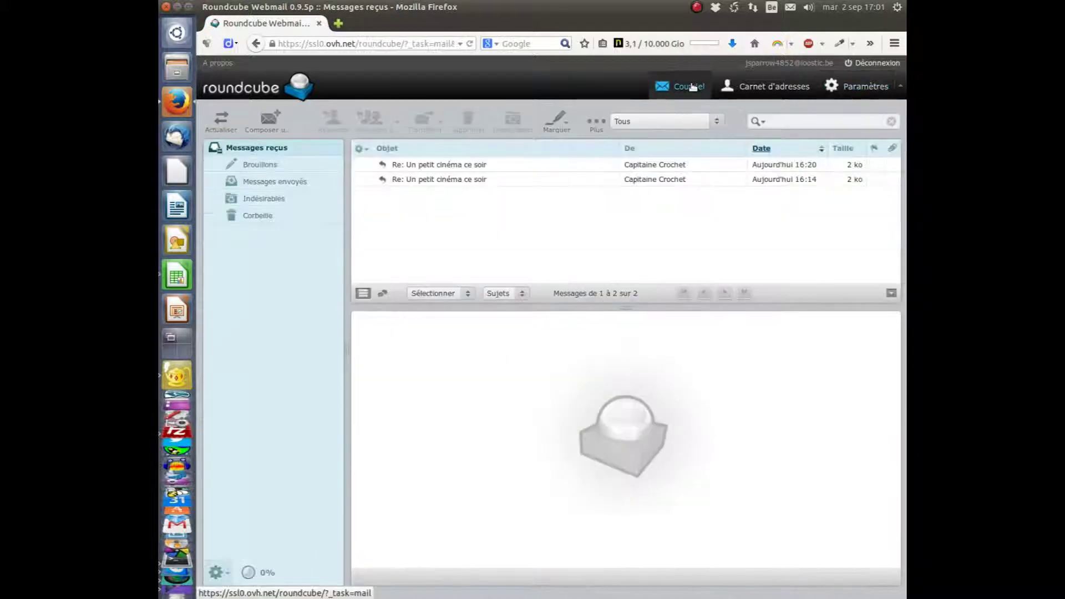
{"action": "left_click", "coordinate": [271, 122]}
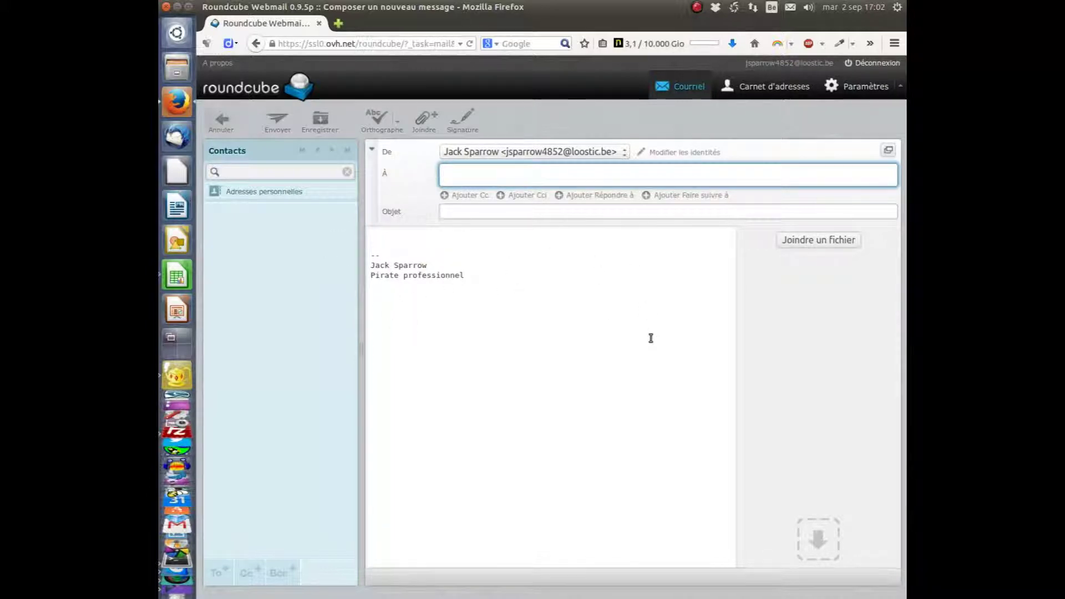
Switch the interface theme to Classic in the user interface preferences, keep the language as French (Français), and save.
{"action": "left_click", "coordinate": [851, 89]}
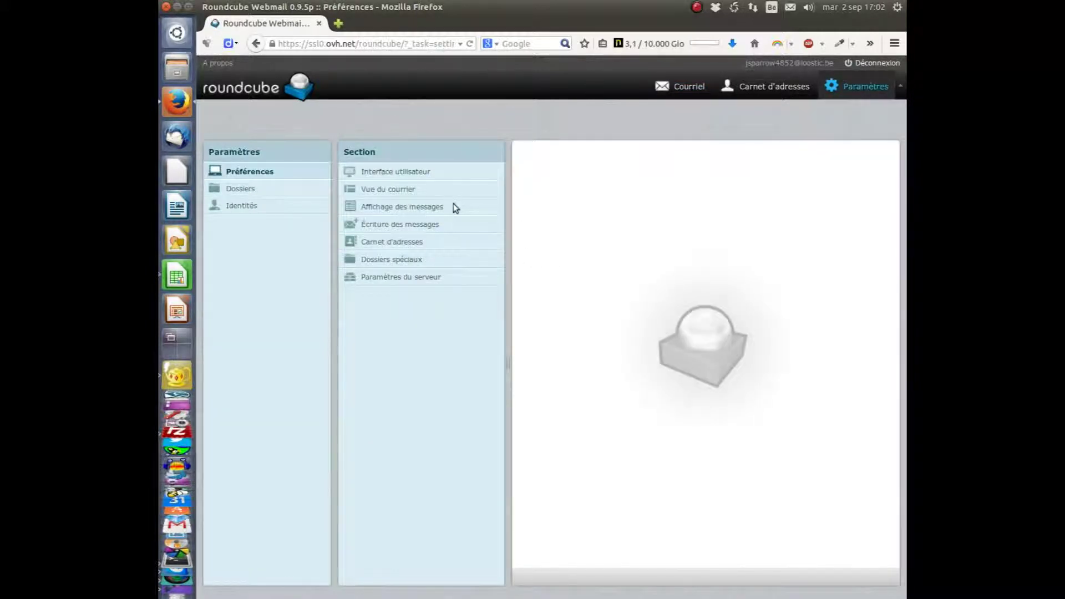
{"action": "left_click", "coordinate": [392, 173]}
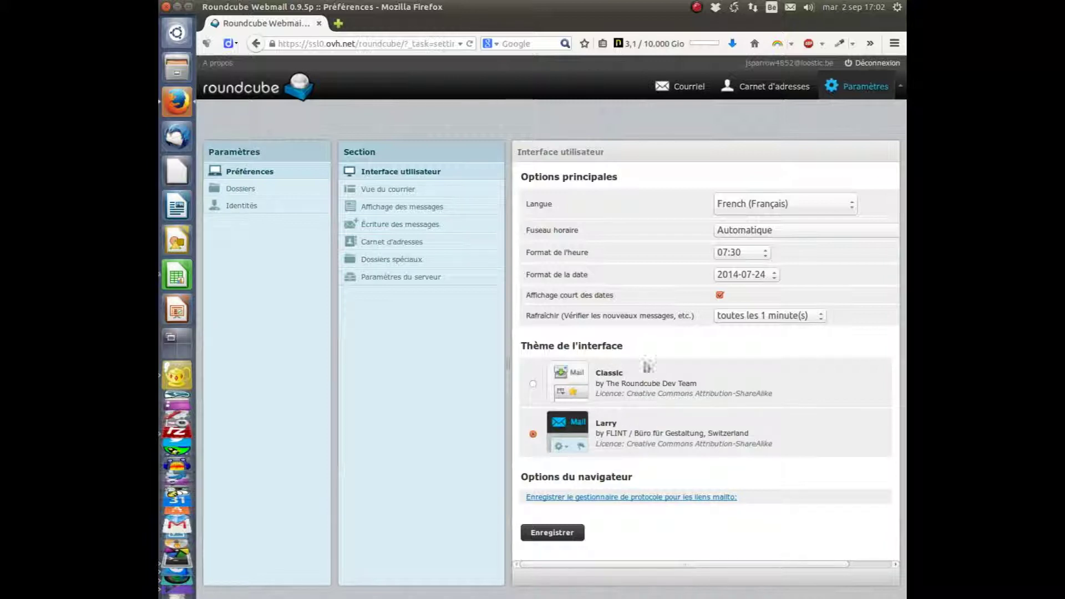
{"action": "left_click", "coordinate": [534, 386]}
{"action": "left_click", "coordinate": [837, 205]}
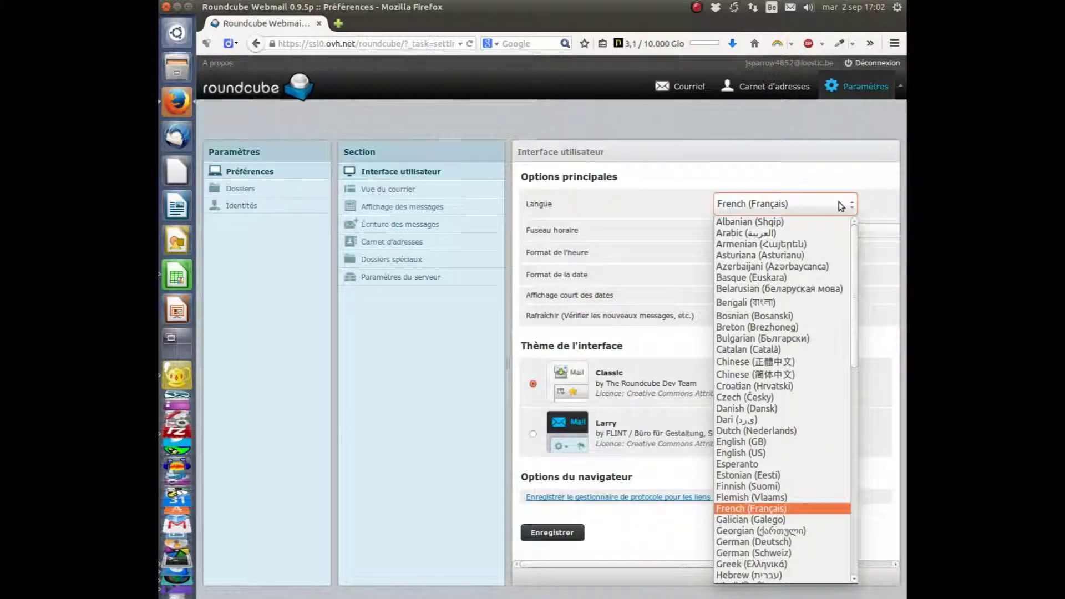
{"action": "left_click", "coordinate": [840, 206]}
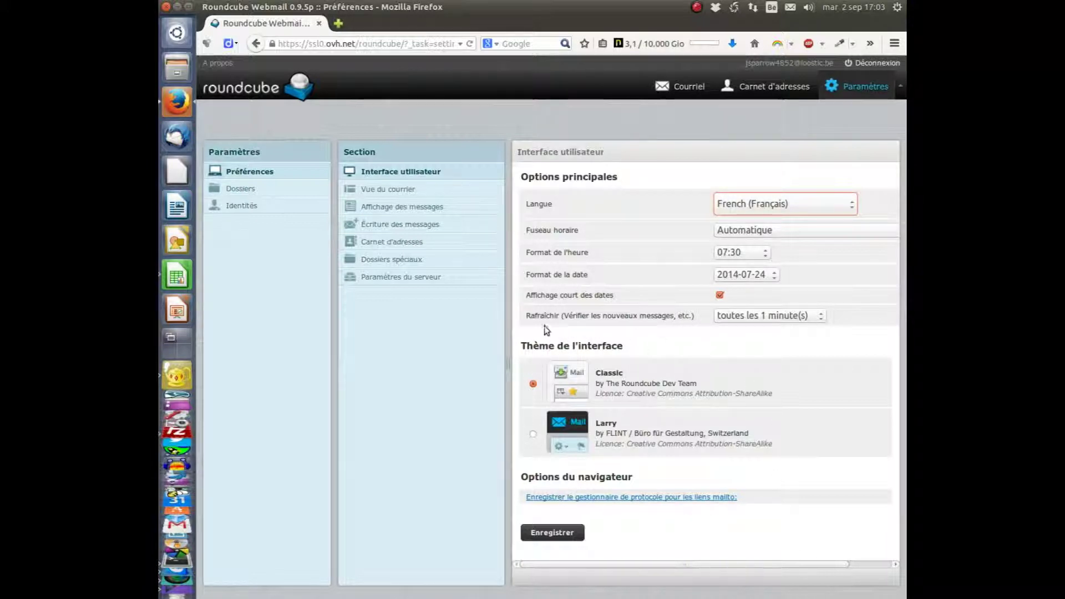
{"action": "left_click", "coordinate": [563, 533]}
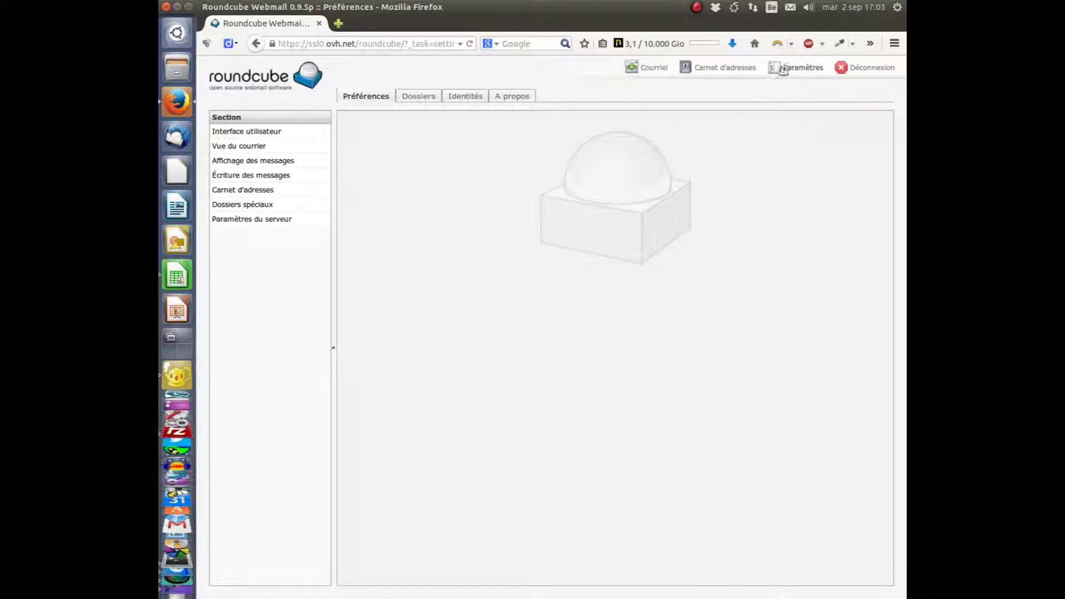
Examine the inbox, the older received message and the message-writing preferences in the Classic theme, and return to the inbox.
{"action": "left_click", "coordinate": [645, 68]}
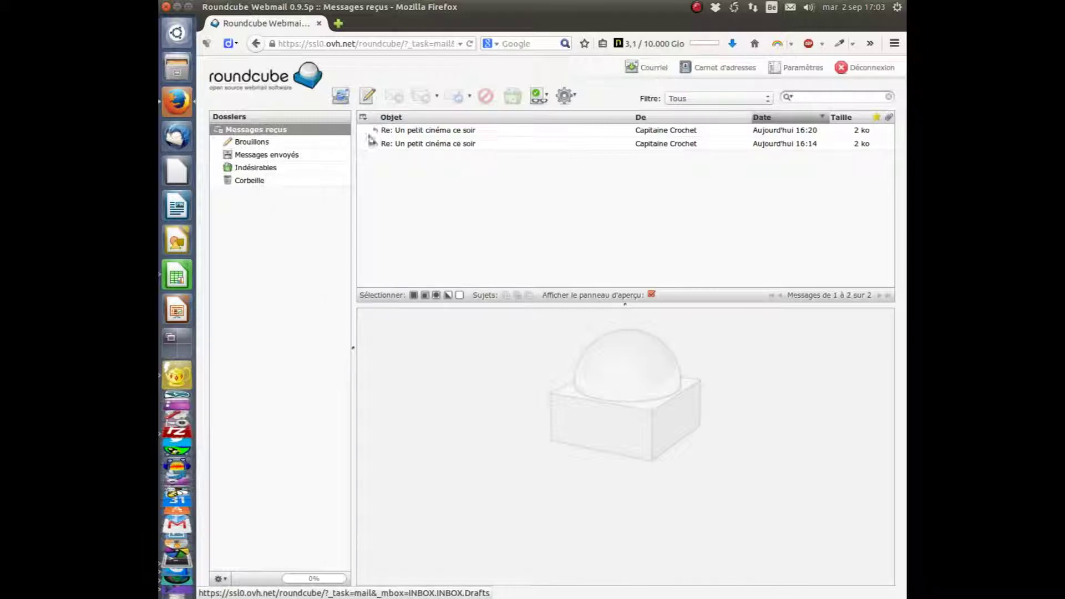
{"action": "left_click", "coordinate": [422, 145]}
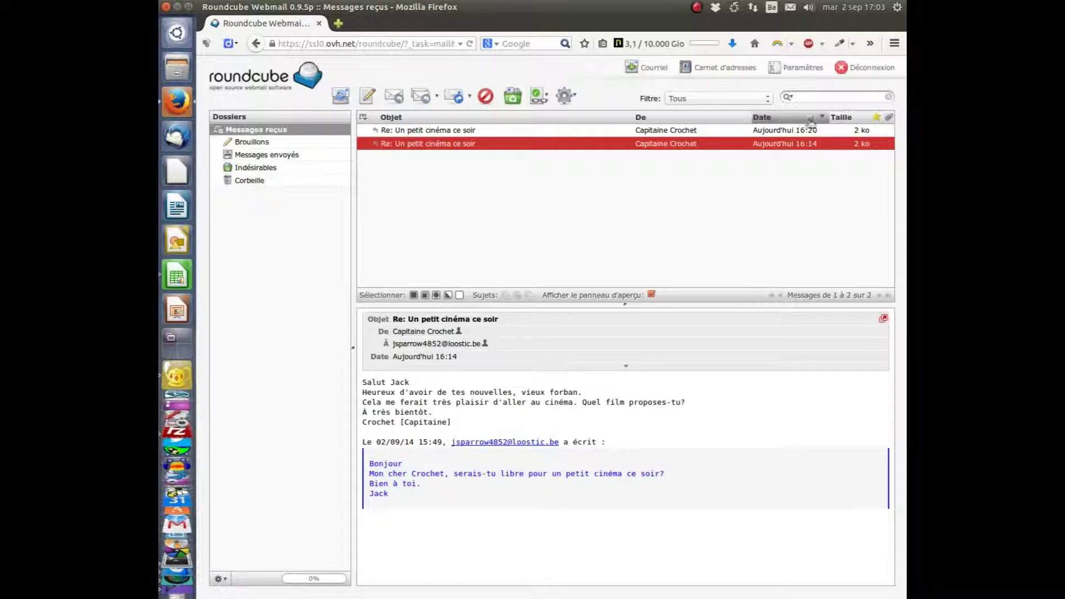
{"action": "left_click", "coordinate": [803, 67]}
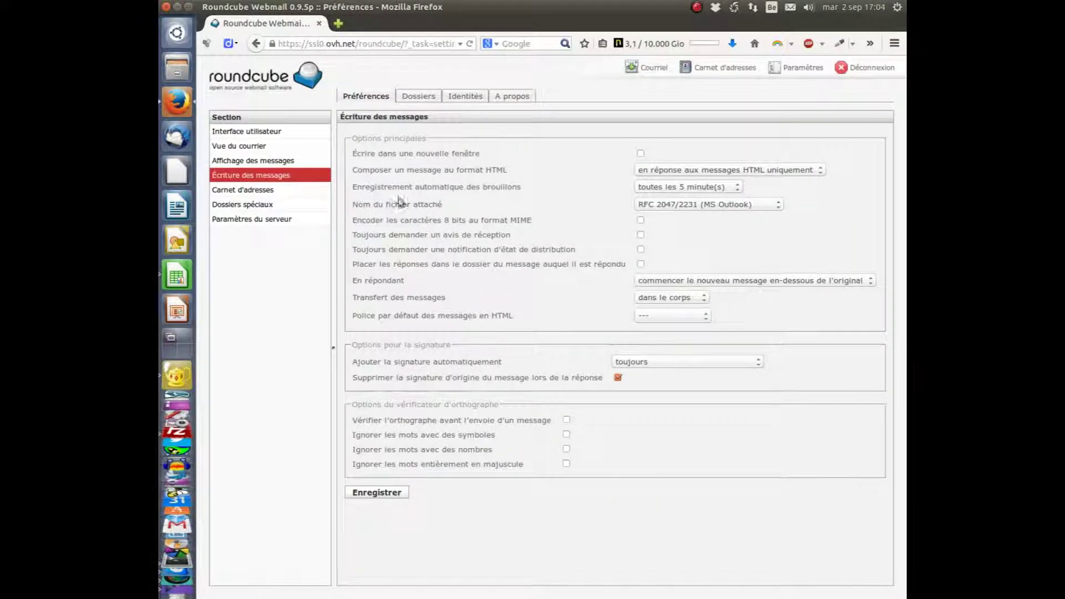
{"action": "left_click", "coordinate": [648, 70]}
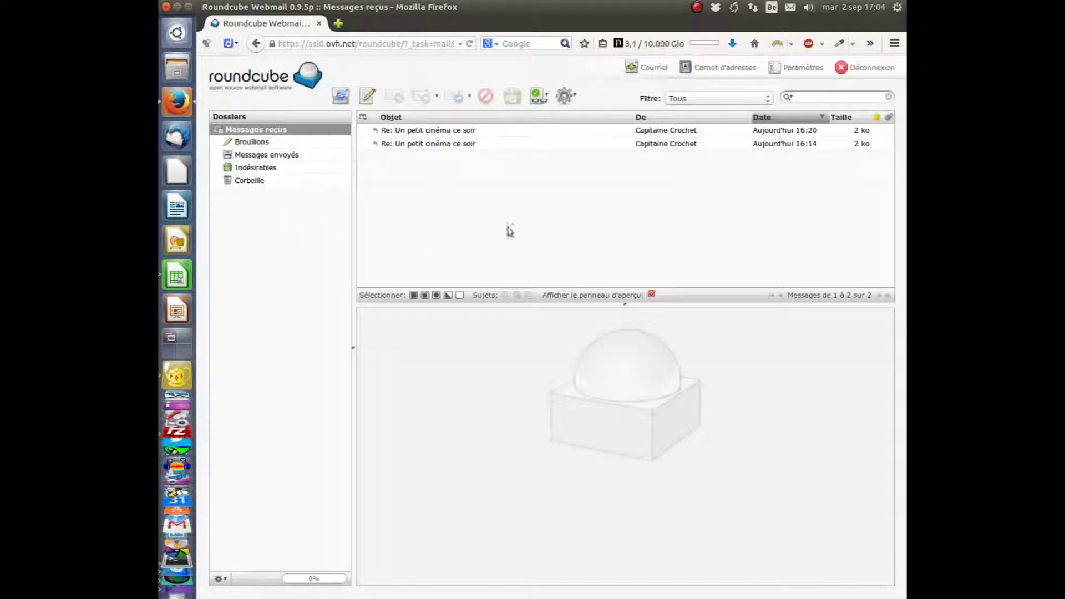